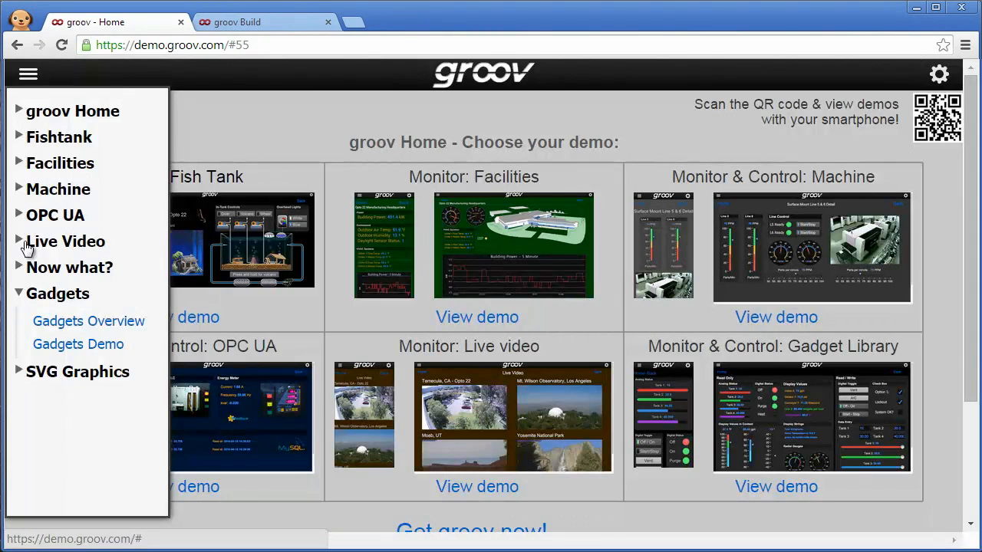
- View the Gadget Library demo on the groov demo site and return to the demo home page
left_click(241, 141)
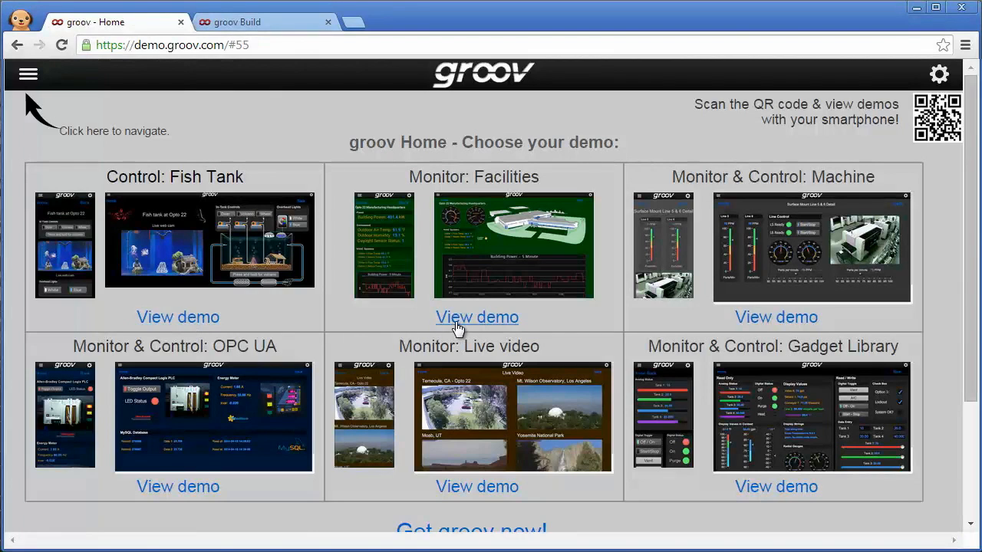
left_click(786, 488)
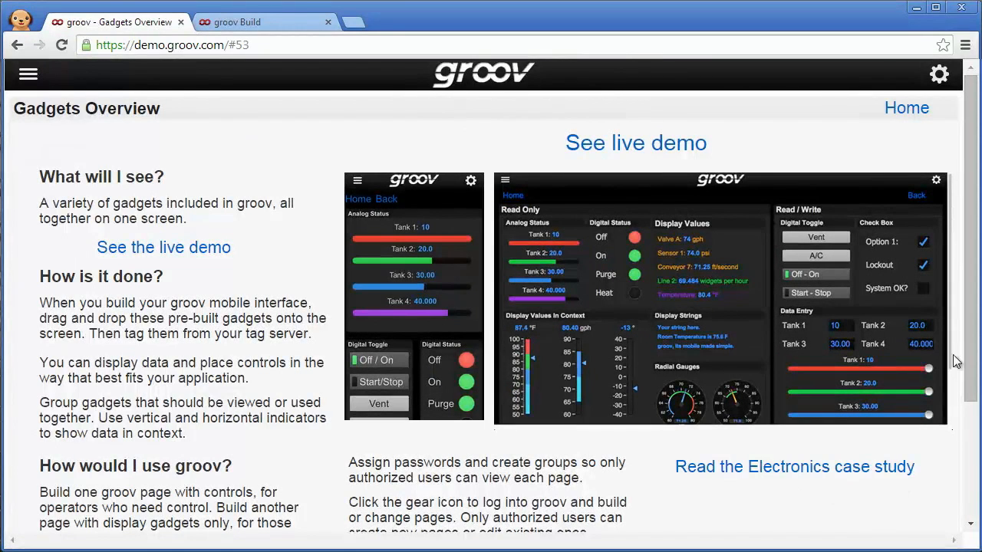
left_click(907, 115)
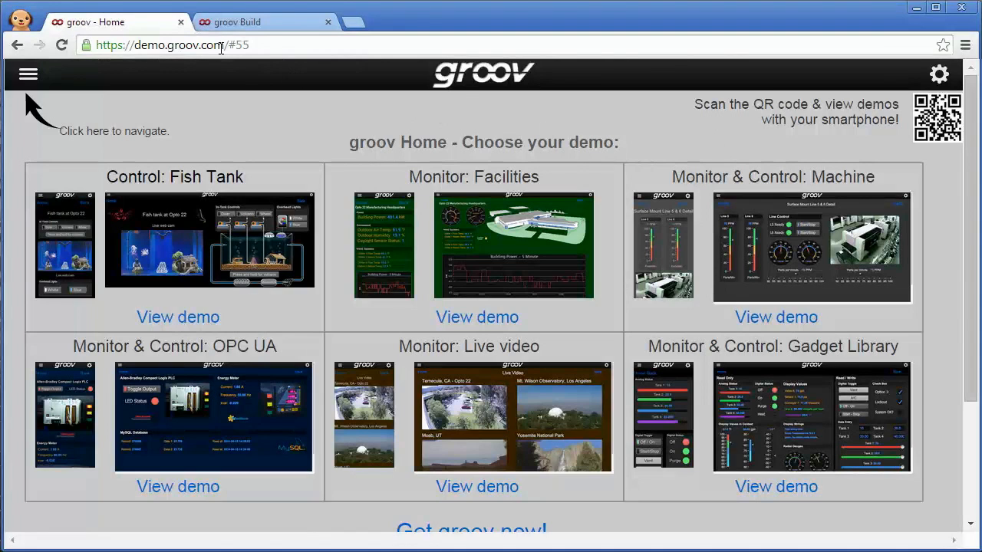
- Switch to groov Build and create a page named Home
left_click(229, 23)
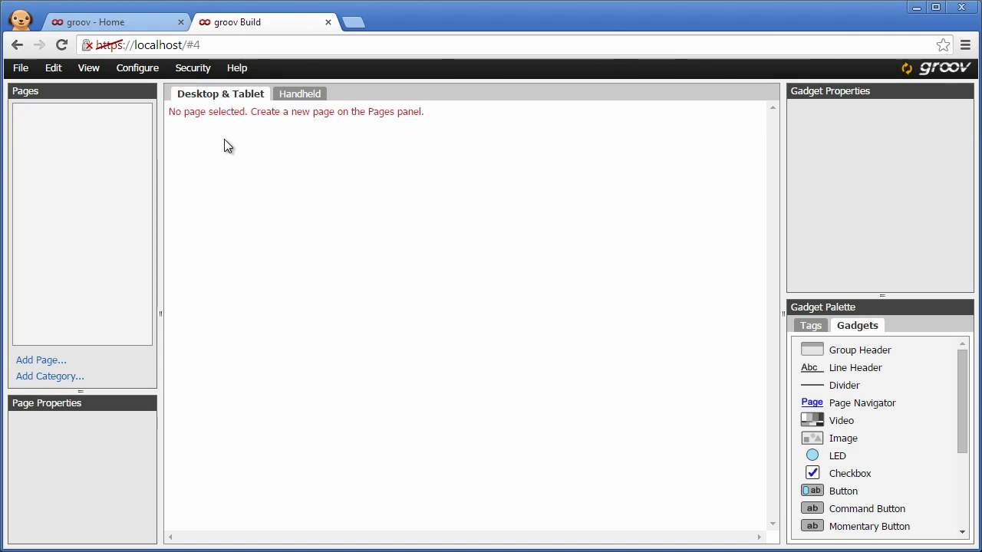
left_click(42, 361)
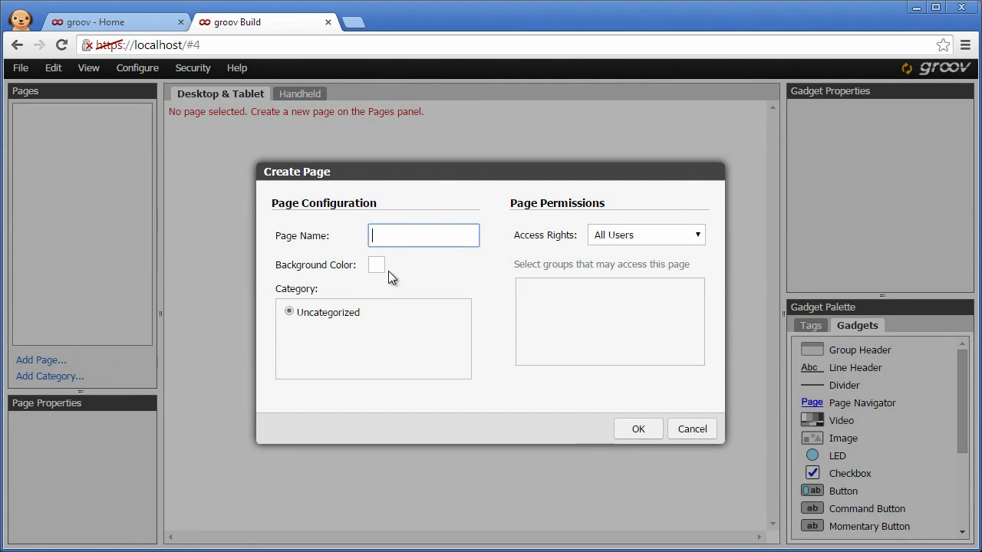
type("Home")
left_click(634, 434)
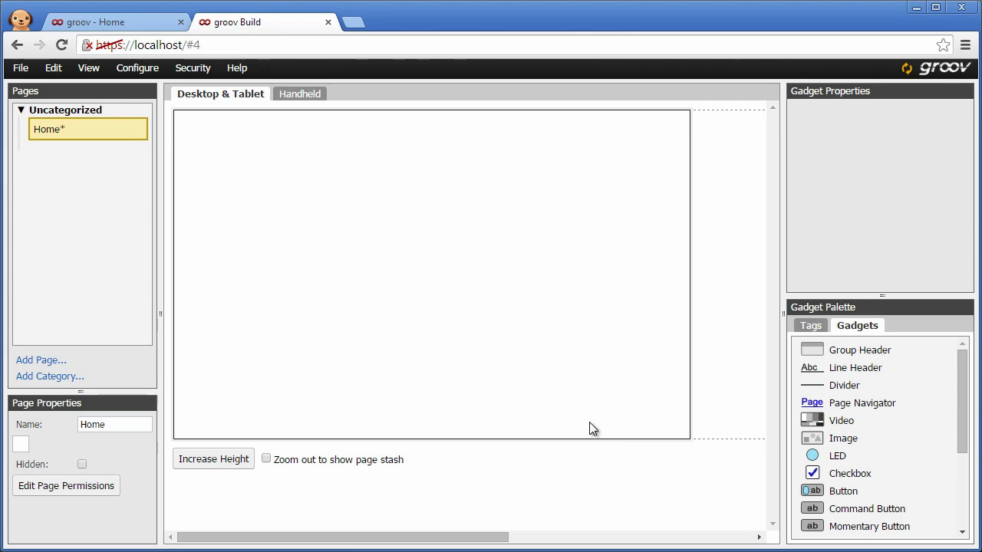
- Add a page category named Bottling Plant
left_click(70, 377)
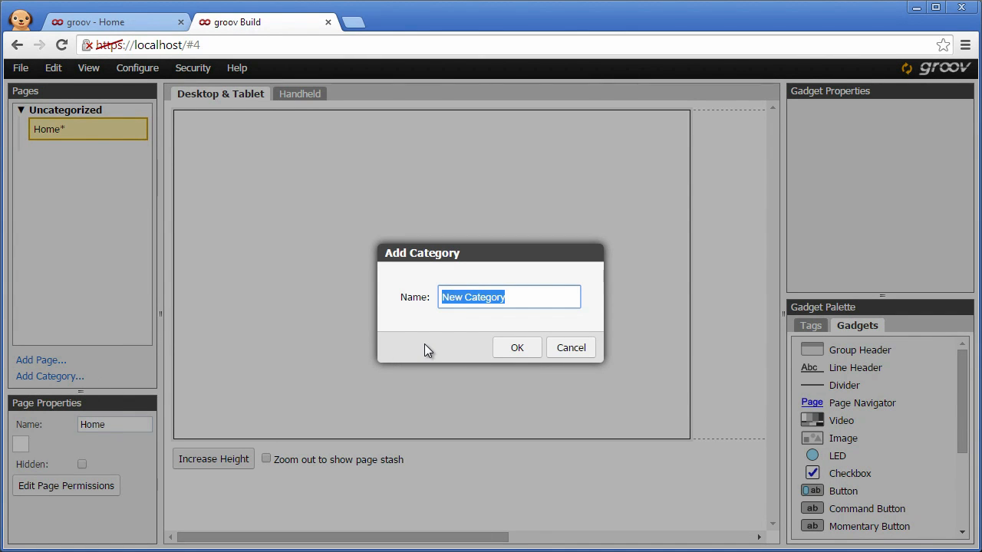
type("Bottl")
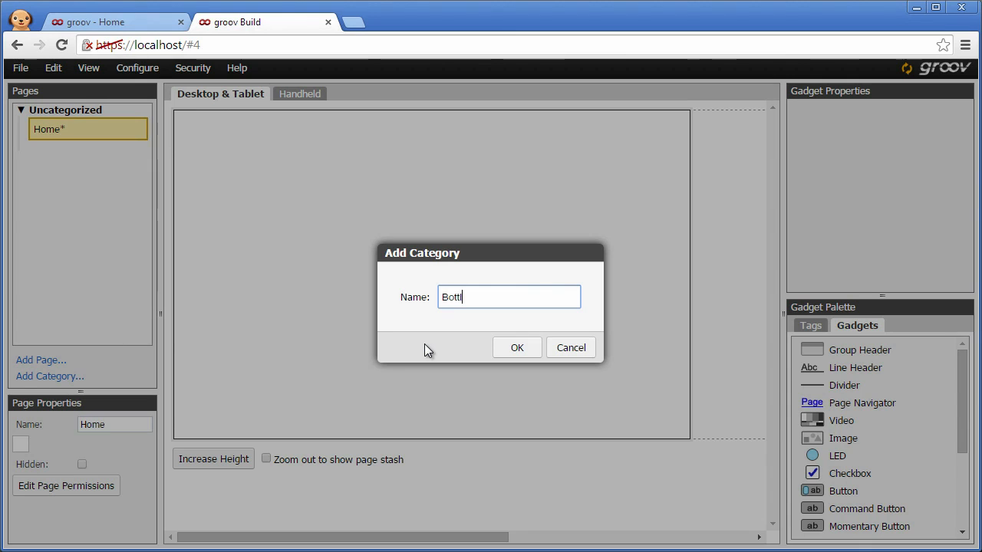
type("ing Plant")
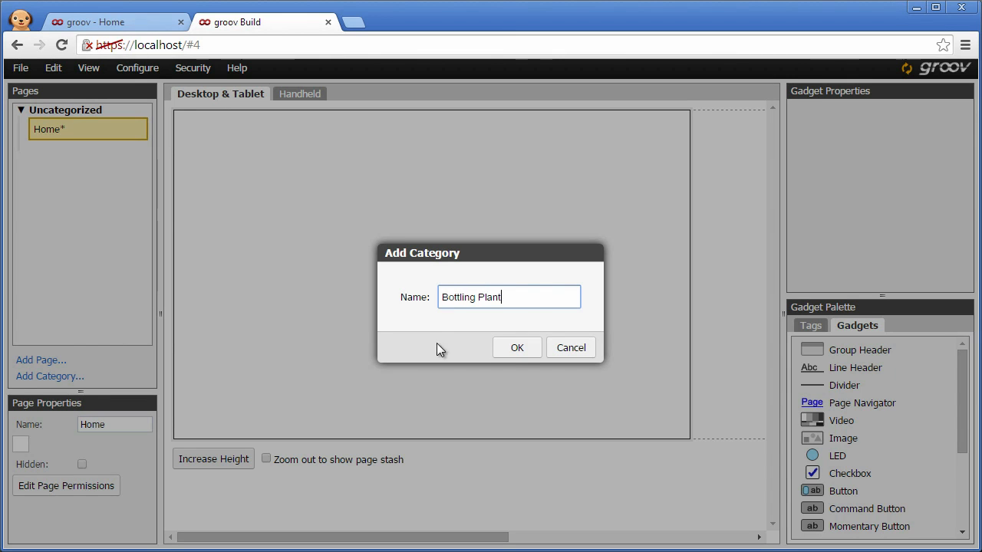
left_click(518, 349)
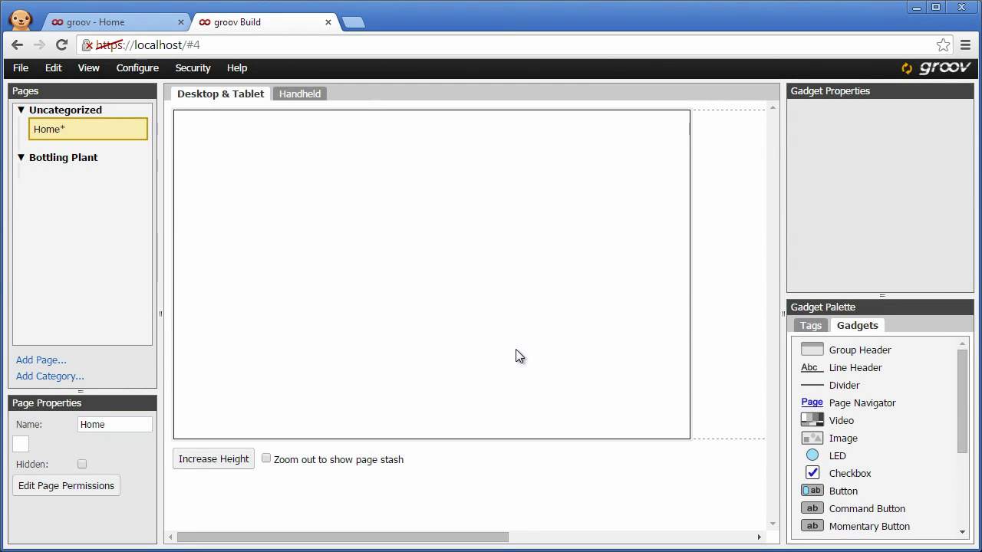
- Create a page named Line 1 in the Bottling Plant category
left_click(42, 360)
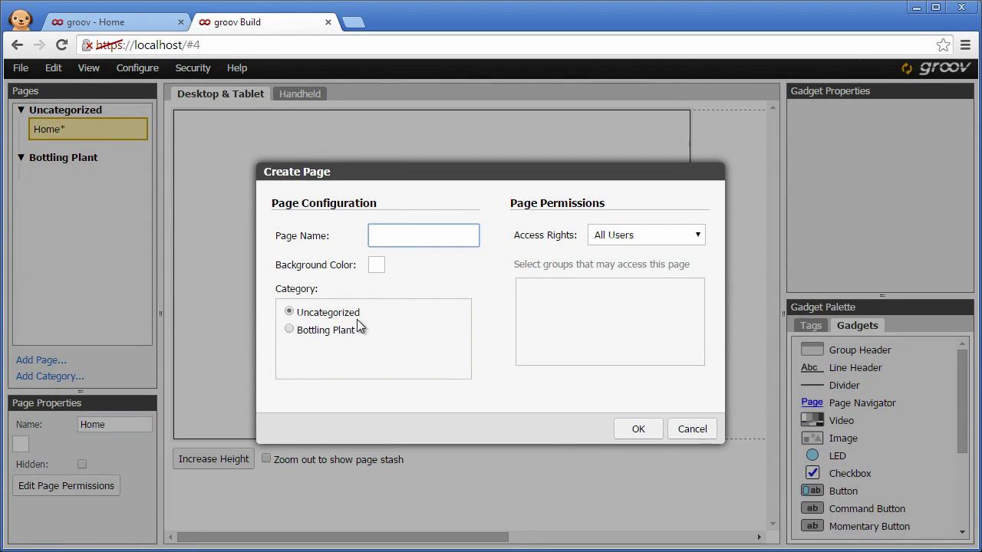
left_click(353, 329)
left_click(433, 238)
type("Line 1")
left_click(638, 429)
- Create a page named Line 2 in the Bottling Plant category
left_click(42, 361)
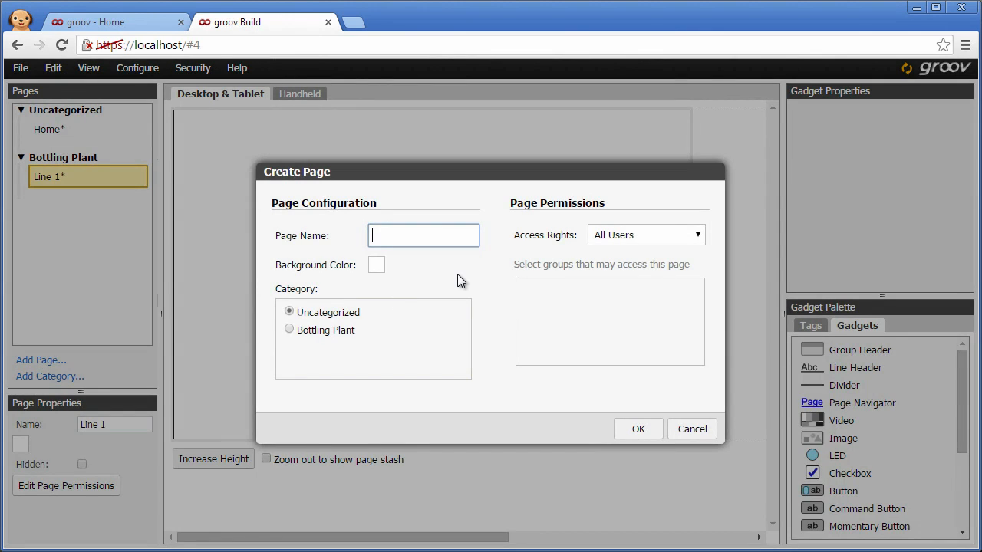
type("Line 2")
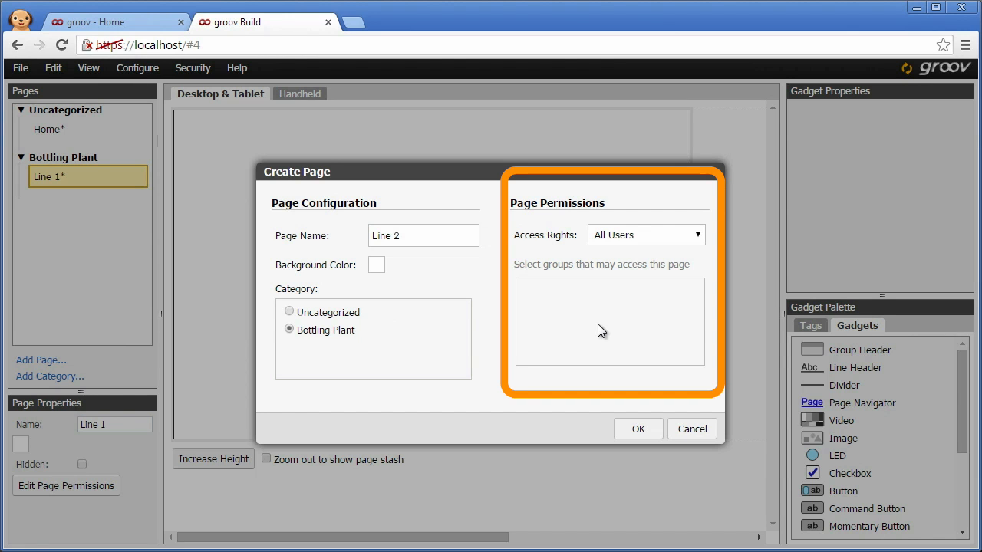
left_click(640, 429)
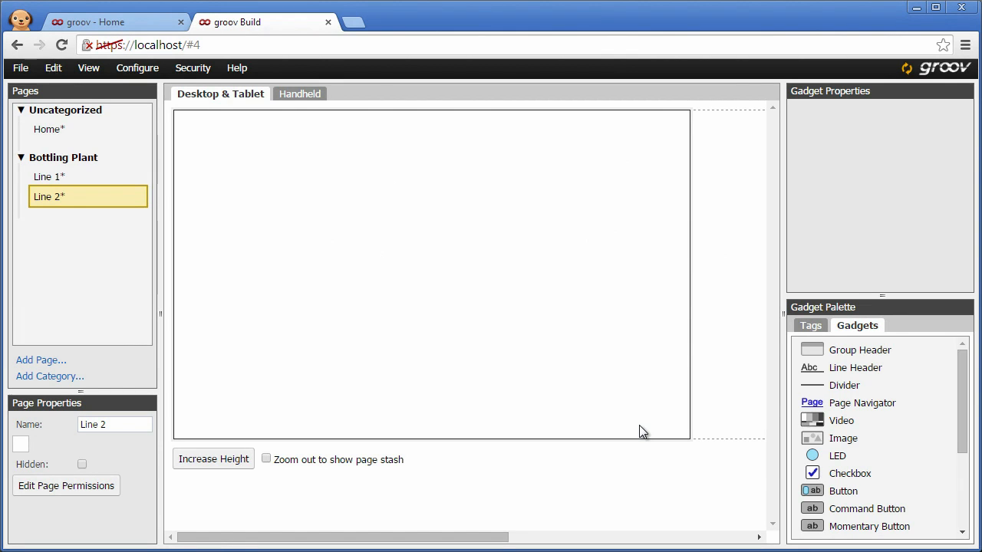
- Rename the Uncategorized page category as Overview
right_click(90, 115)
left_click(105, 125)
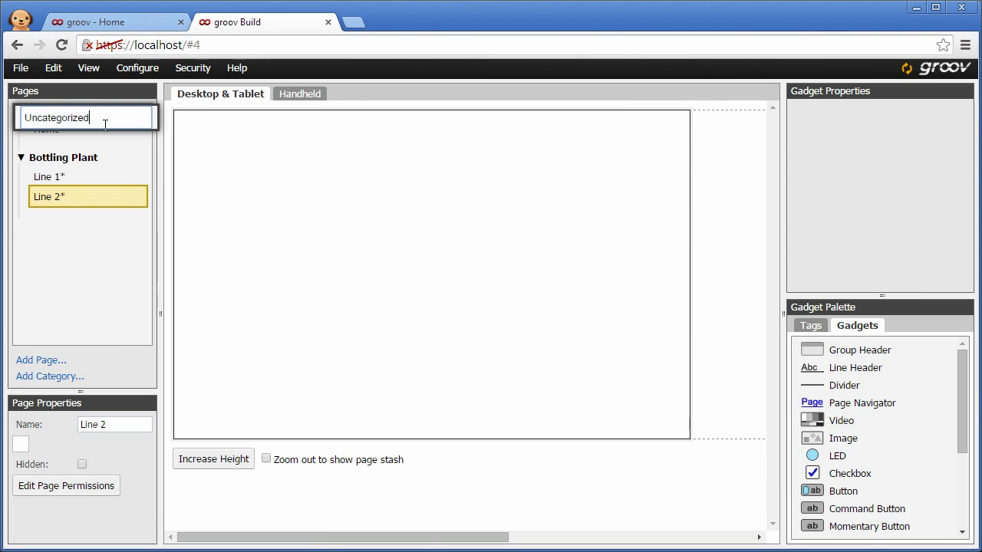
type("Overview")
key("Return")
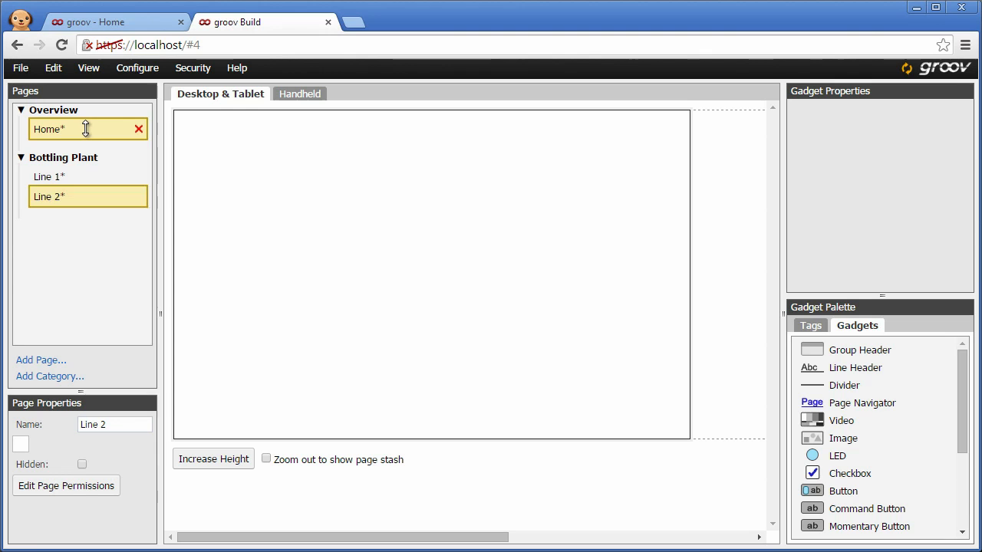
- Place a Page Navigator gadget near the upper-left corner of the Home page layout
left_click(86, 129)
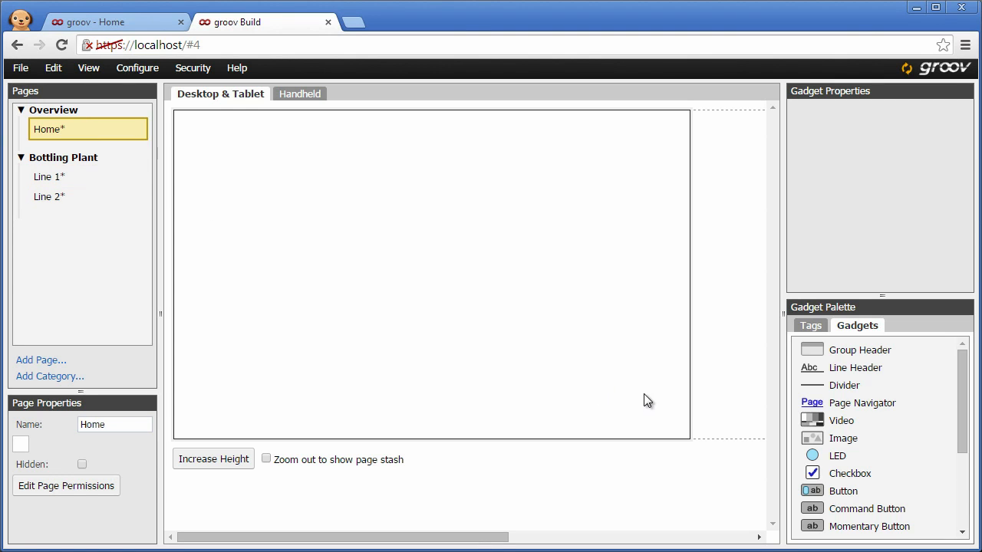
left_click_drag(845, 410, 259, 150)
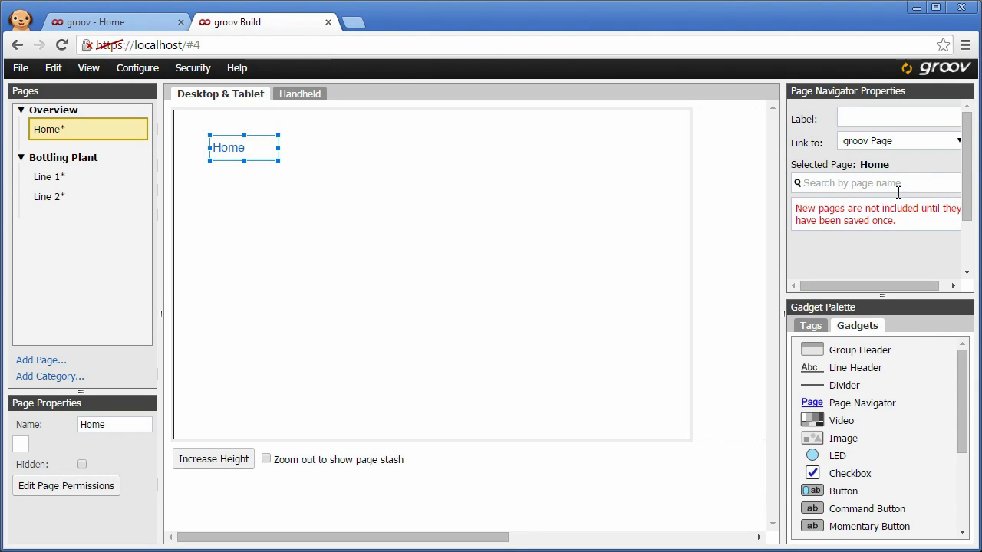
- Switch the page navigator's link type to Web Page and back to groov Page
left_click(957, 146)
left_click(943, 168)
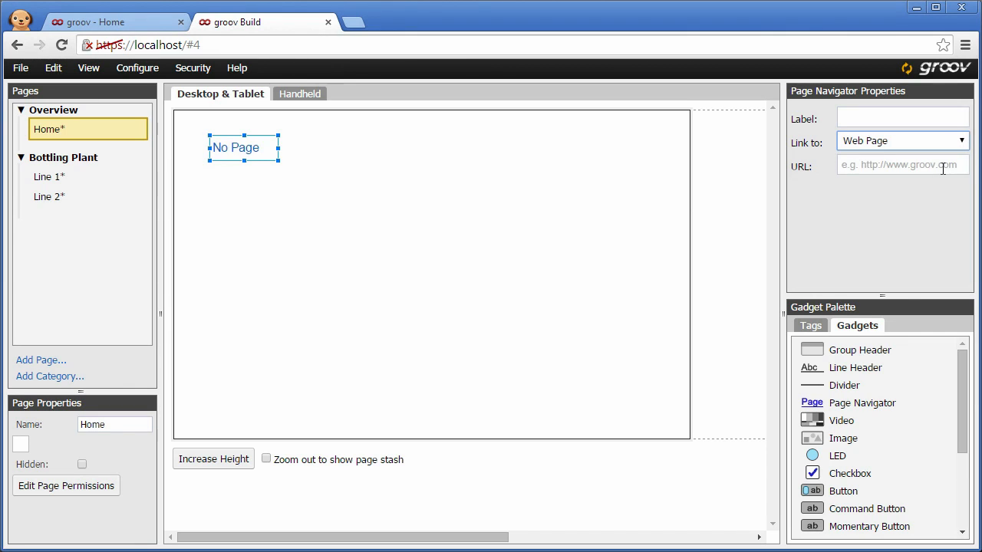
left_click(962, 142)
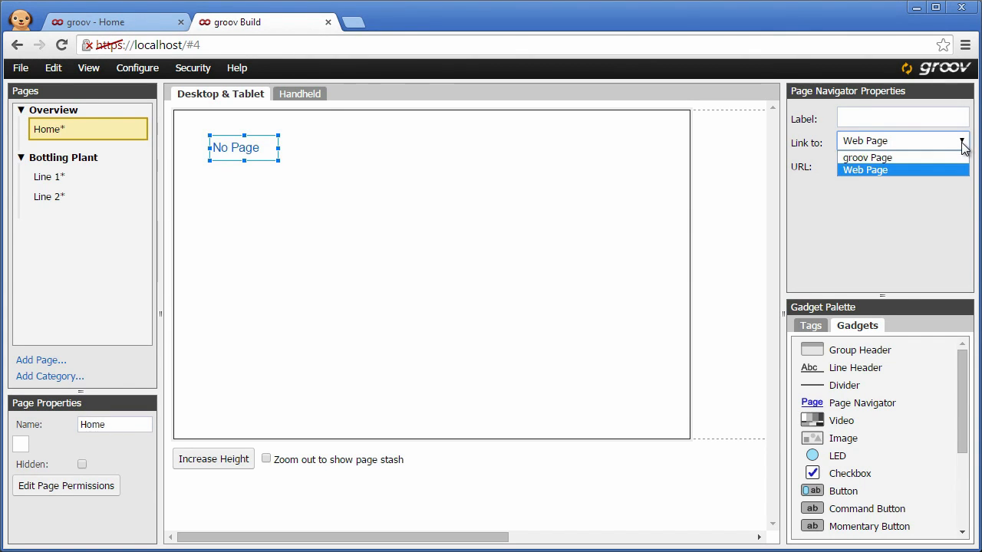
left_click(956, 159)
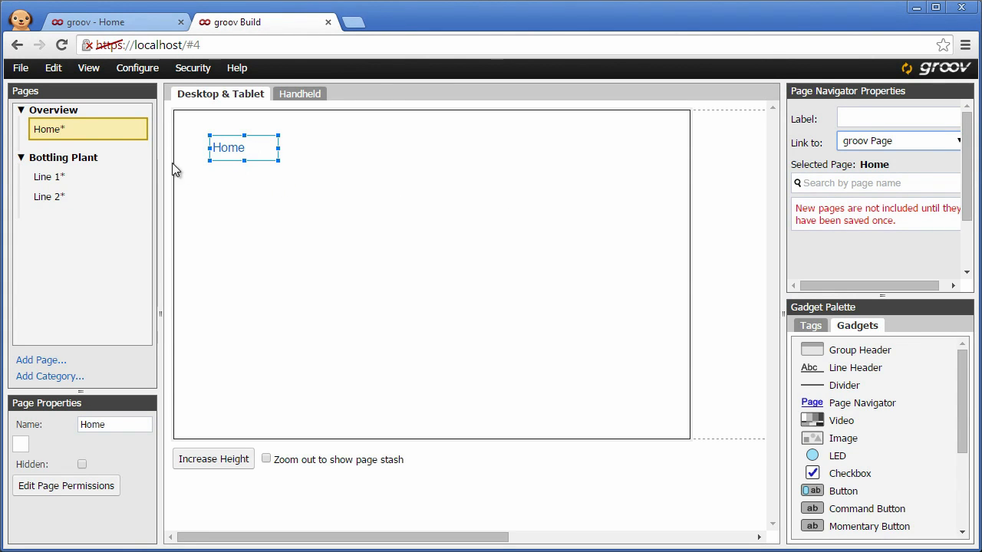
- Save all project changes and reselect the Home page to refresh the navigator's list of linkable pages
left_click(20, 69)
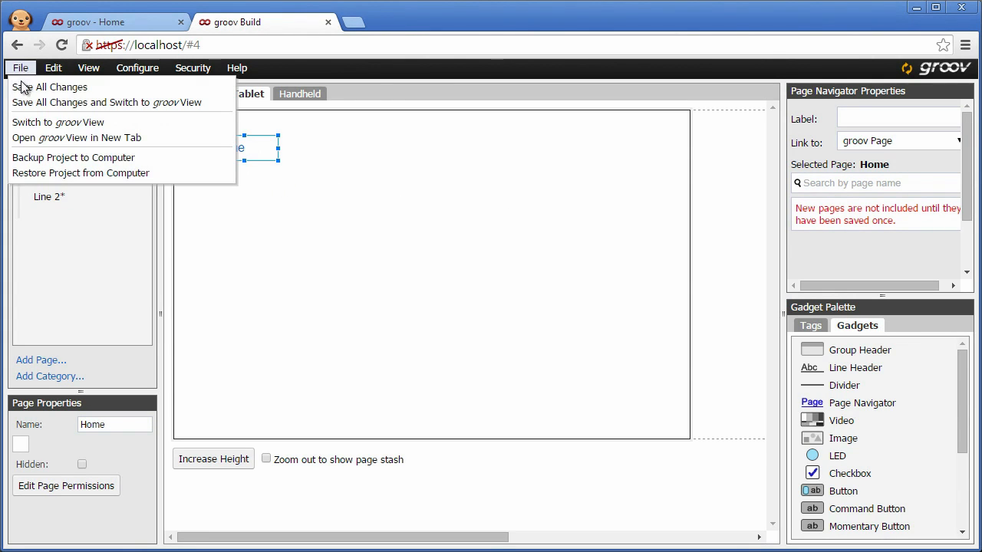
left_click(21, 87)
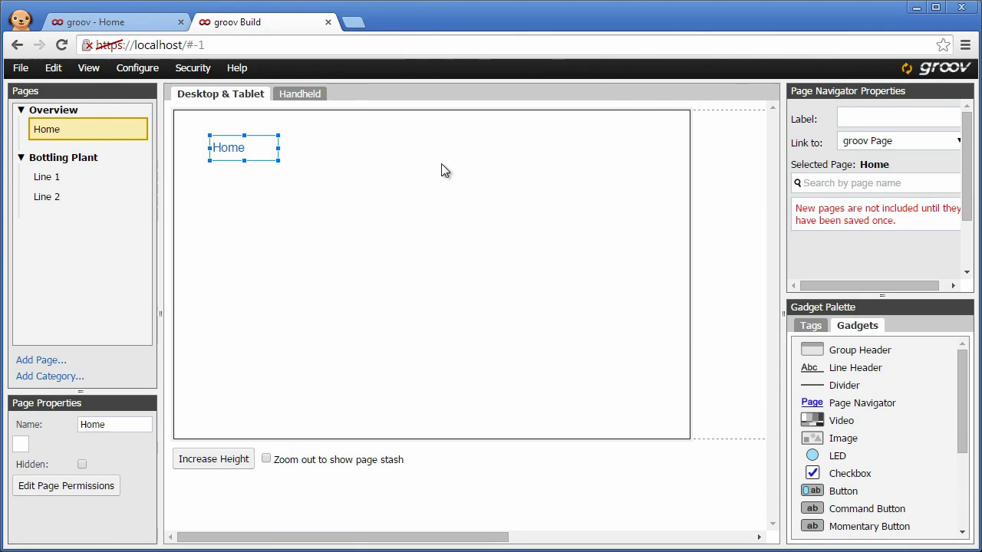
left_click(60, 176)
left_click(51, 131)
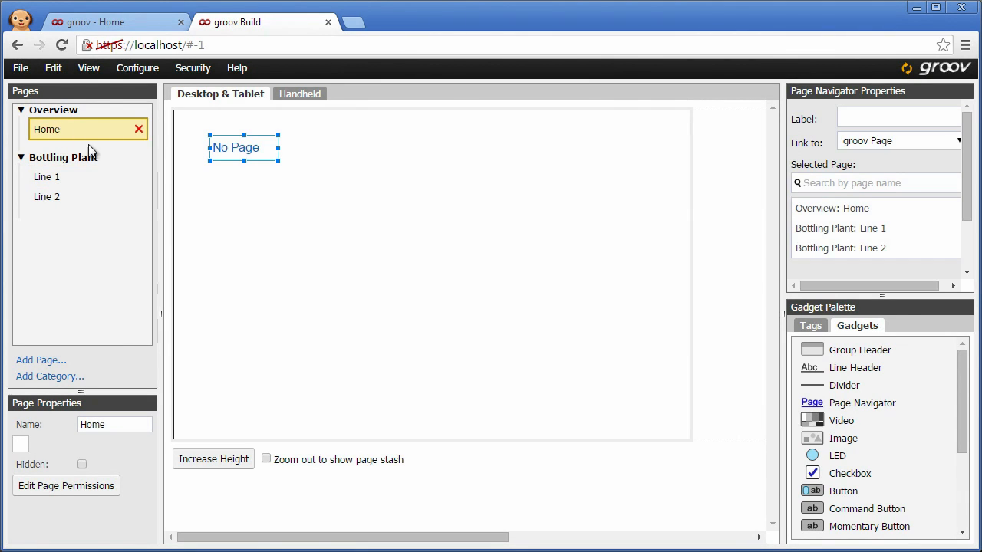
- Link the page navigator to Line 1 and add a second navigator below it linked to Line 2
left_click(853, 230)
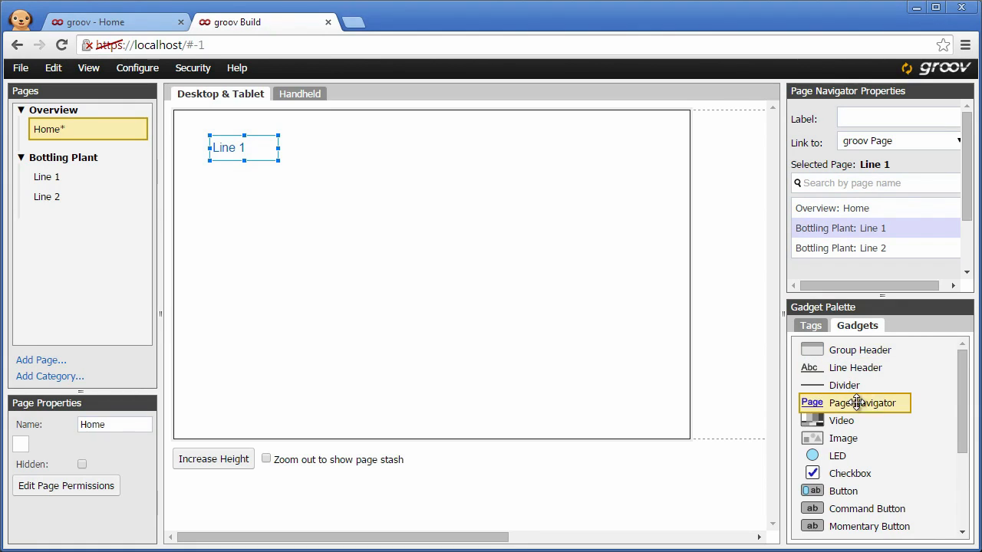
left_click_drag(886, 404, 239, 181)
left_click(801, 254)
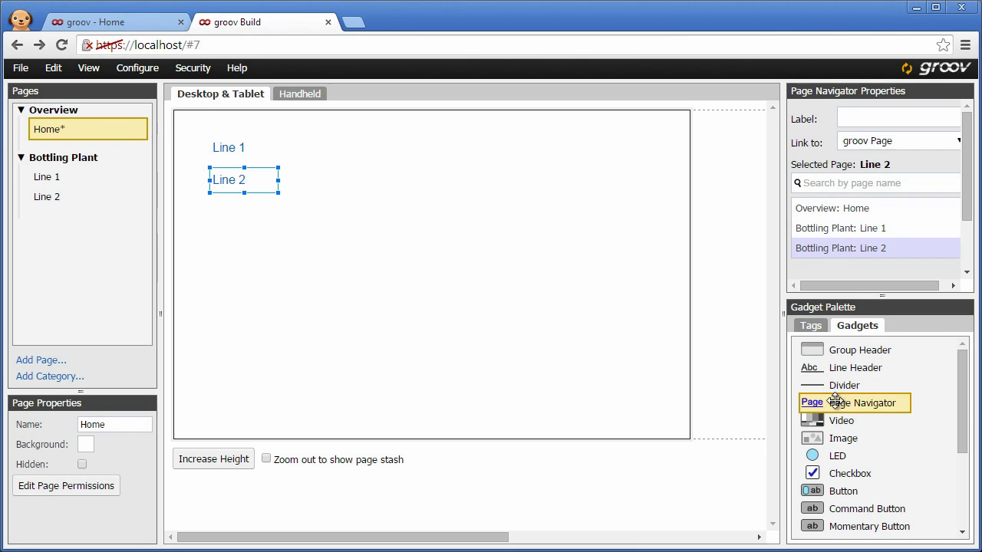
- Add a wider Page Navigator gadget near the middle of the Home page, linked to the web page groov.com
left_click_drag(832, 403, 534, 299)
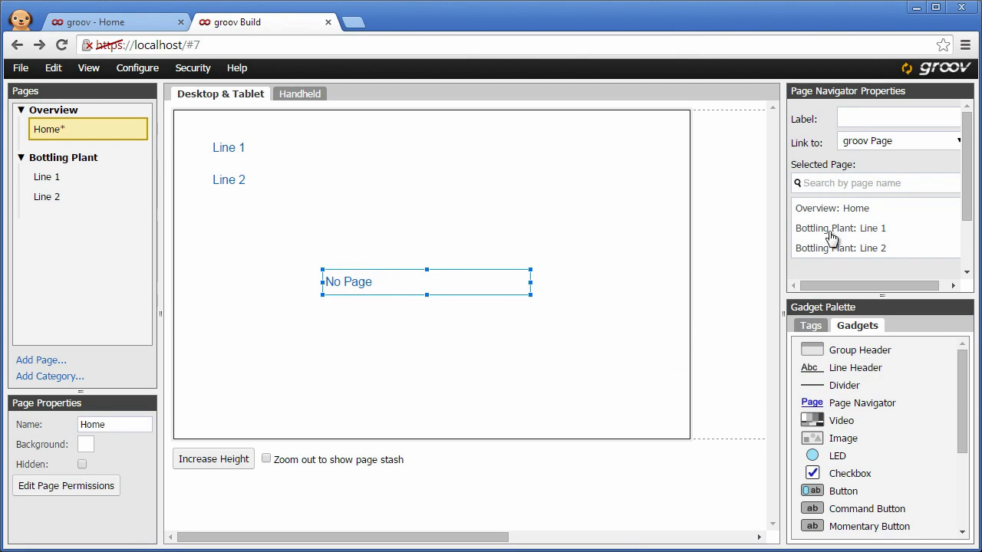
left_click(951, 143)
left_click(945, 169)
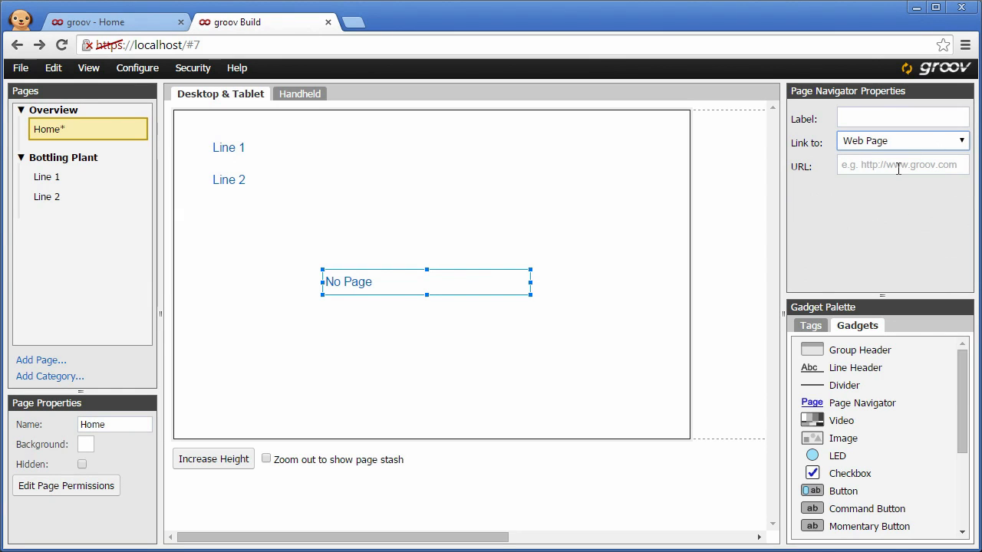
left_click(899, 166)
type("groov.com")
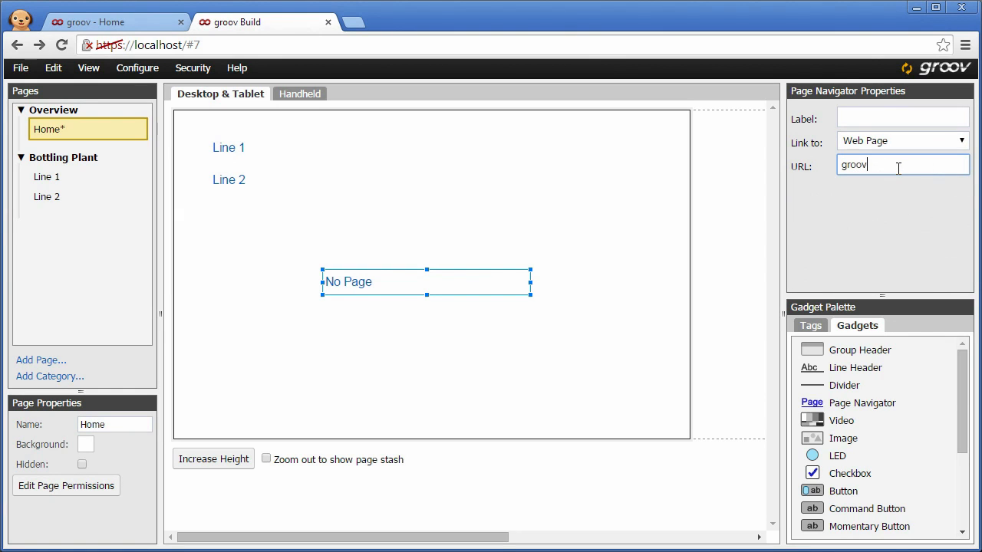
- Label the groov.com web page navigator "Visit groov.com today!"
left_click(919, 117)
type("Visit ")
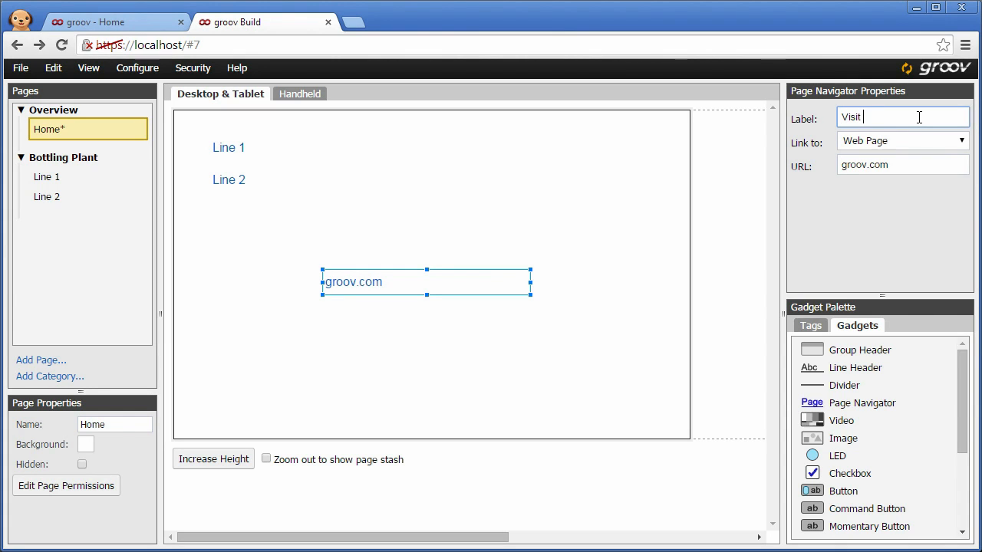
type("groov.com today!")
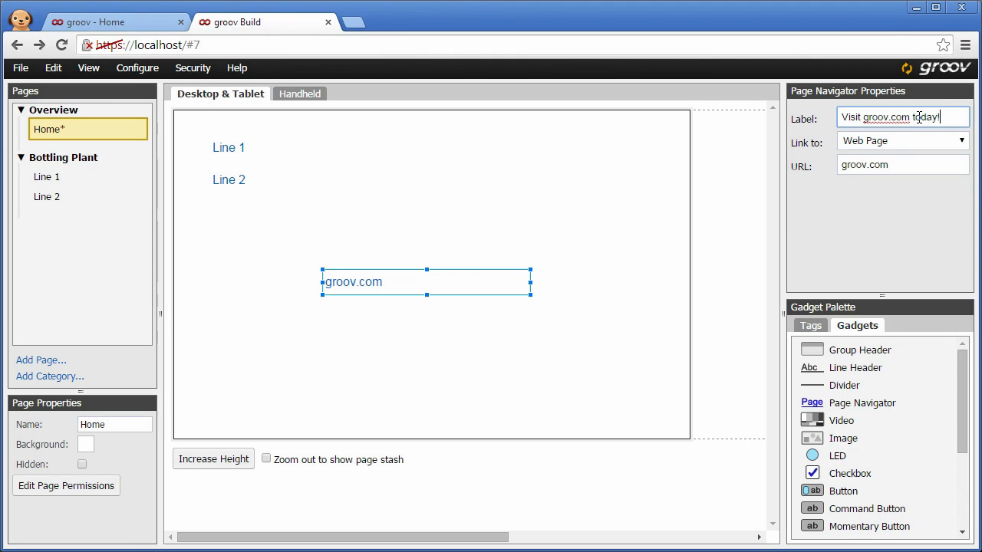
- Enable showing the page list in groov View in the project settings
left_click(135, 68)
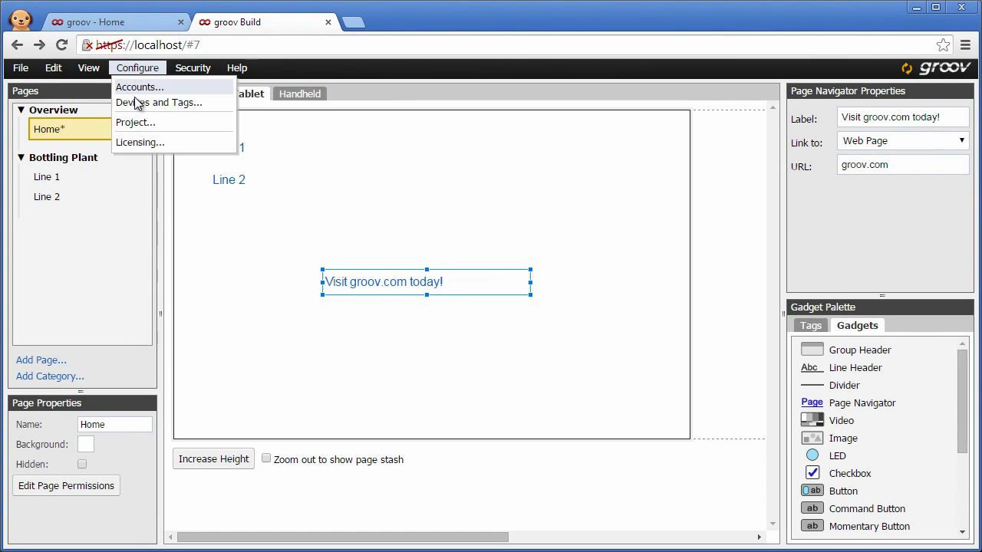
left_click(140, 122)
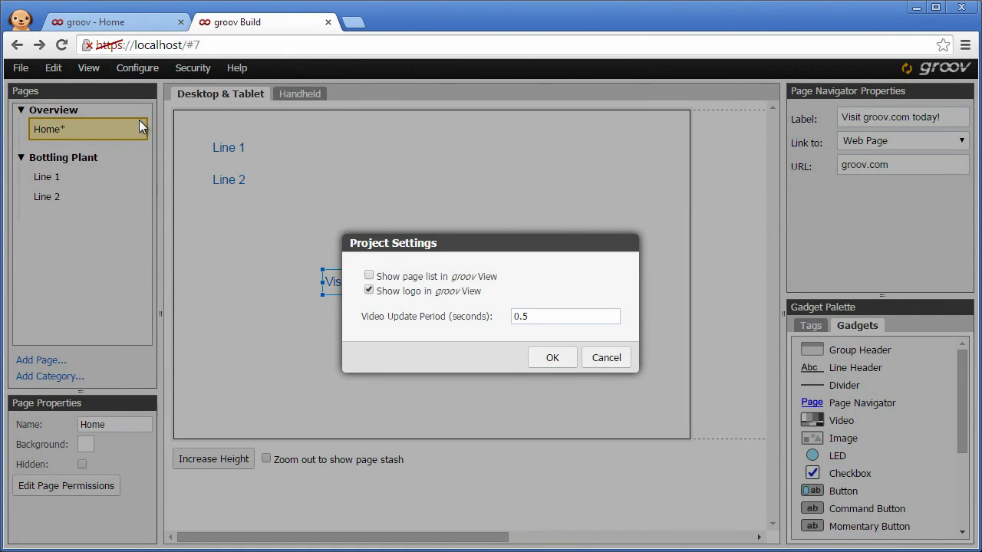
left_click(369, 277)
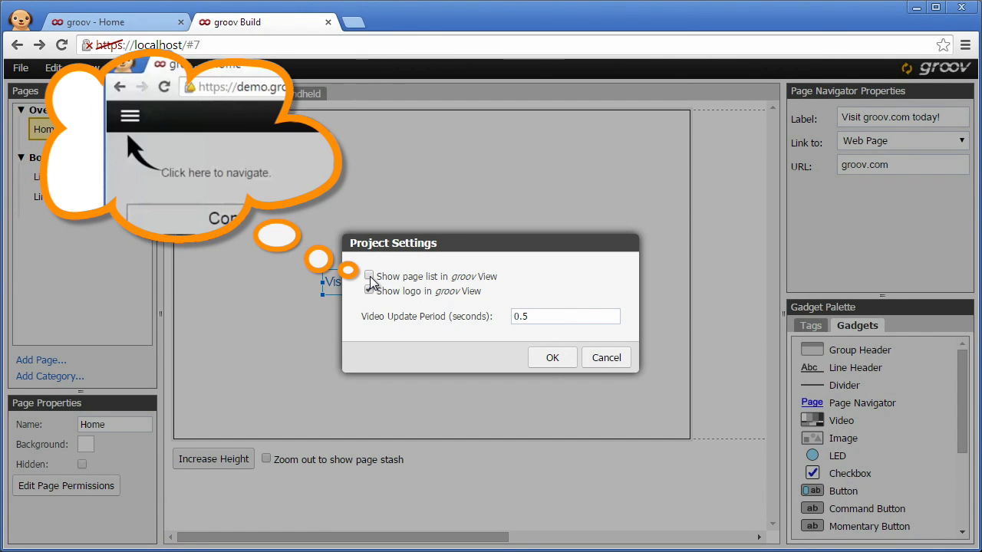
left_click(542, 356)
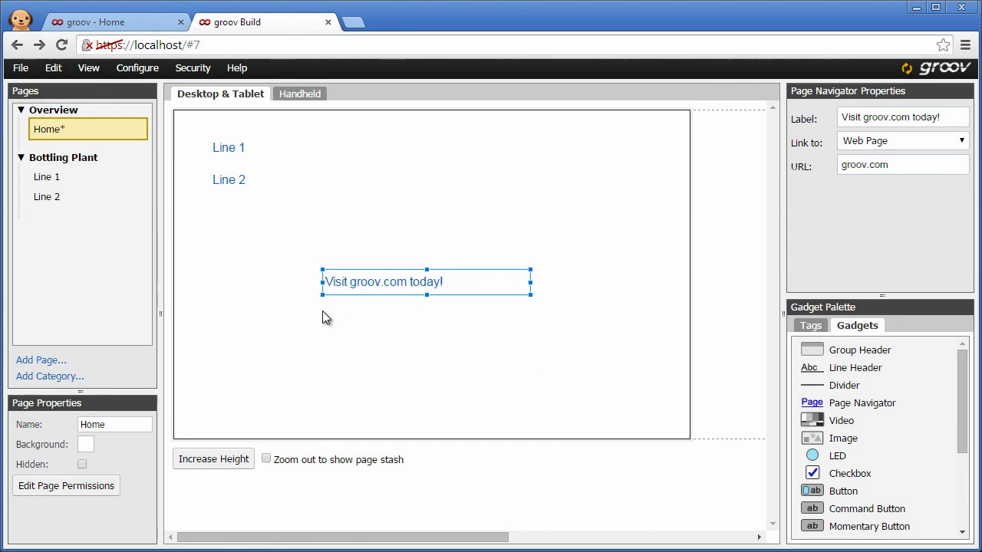
- Save all project changes and switch to groov View
left_click(20, 71)
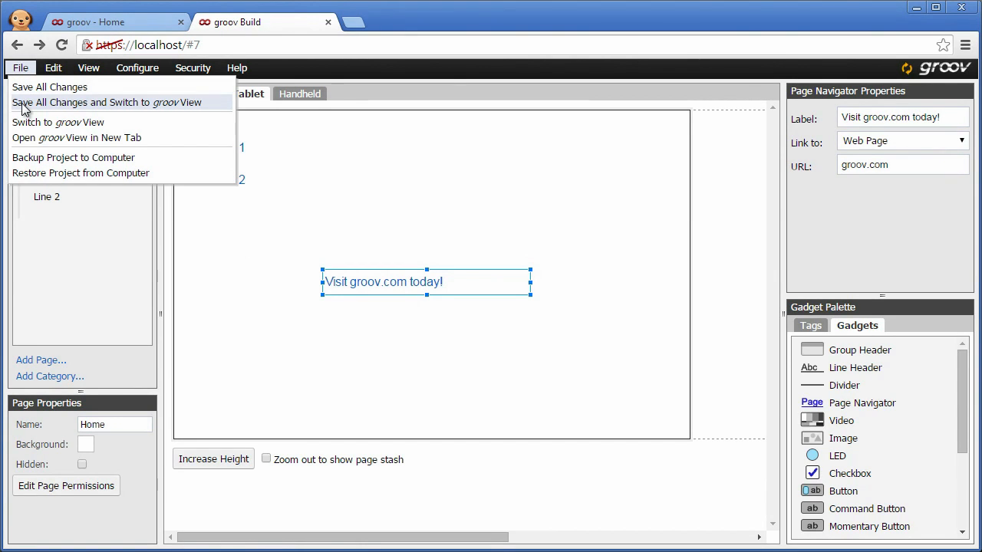
left_click(22, 104)
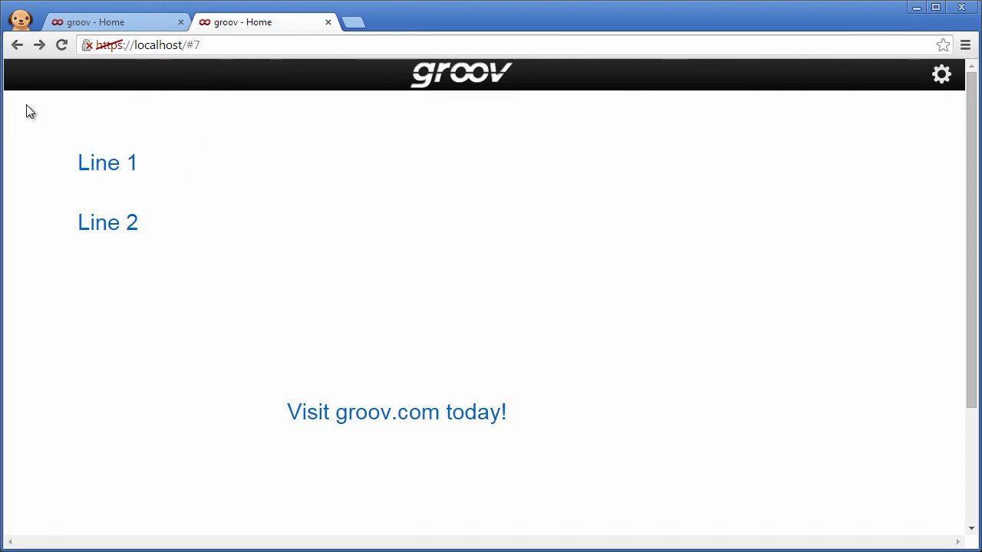
- Test the Line 1, Line 2 and "Visit groov.com today!" navigators in turn, going back to the Home page after each line page
left_click(99, 163)
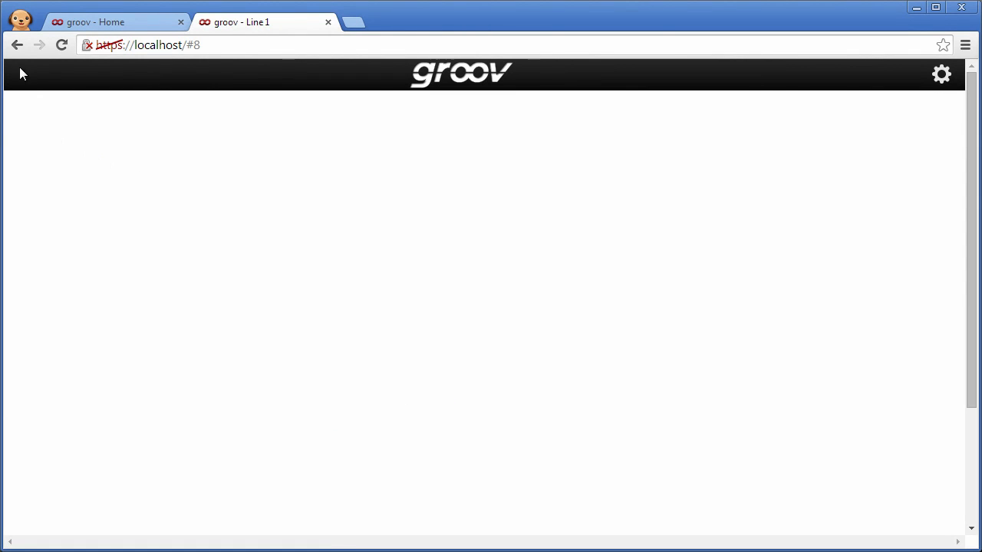
left_click(17, 45)
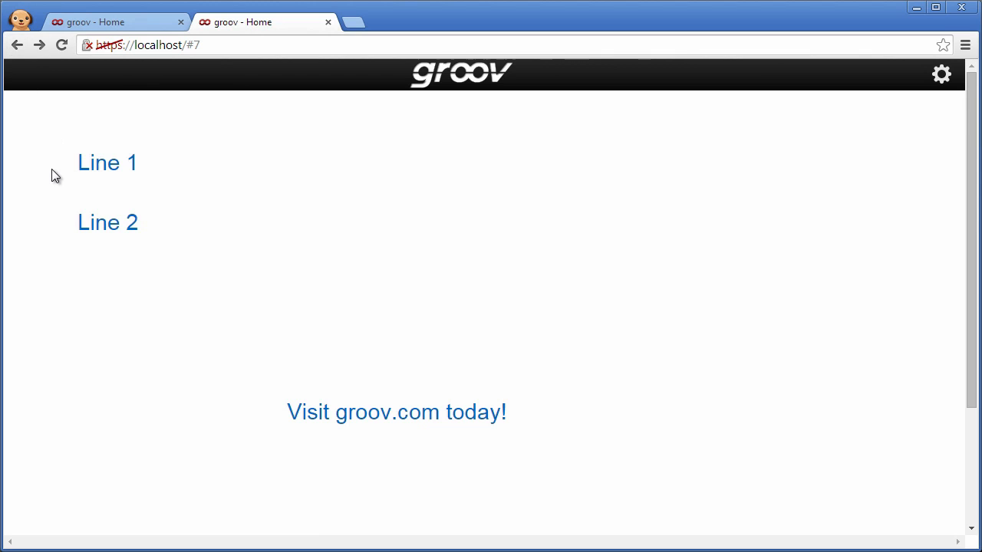
left_click(107, 232)
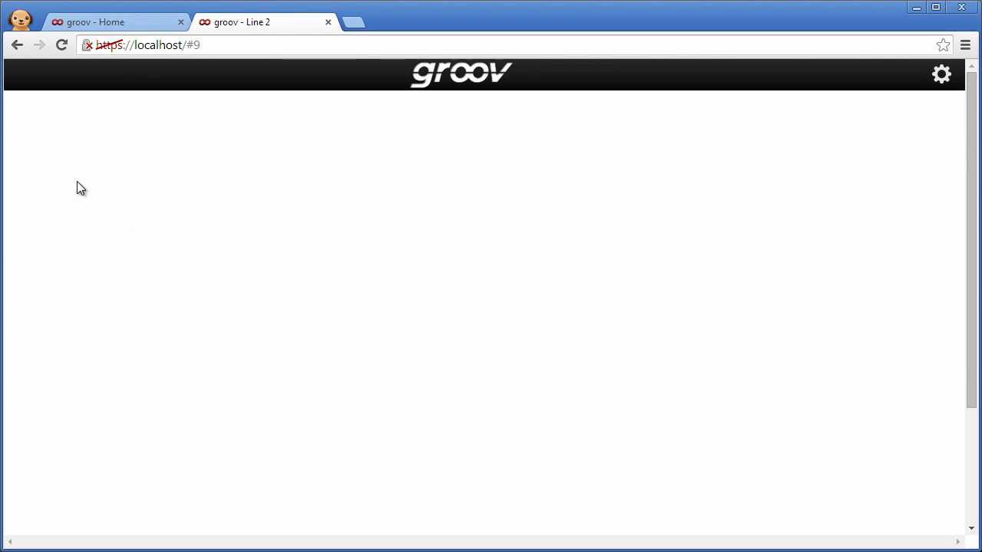
left_click(19, 48)
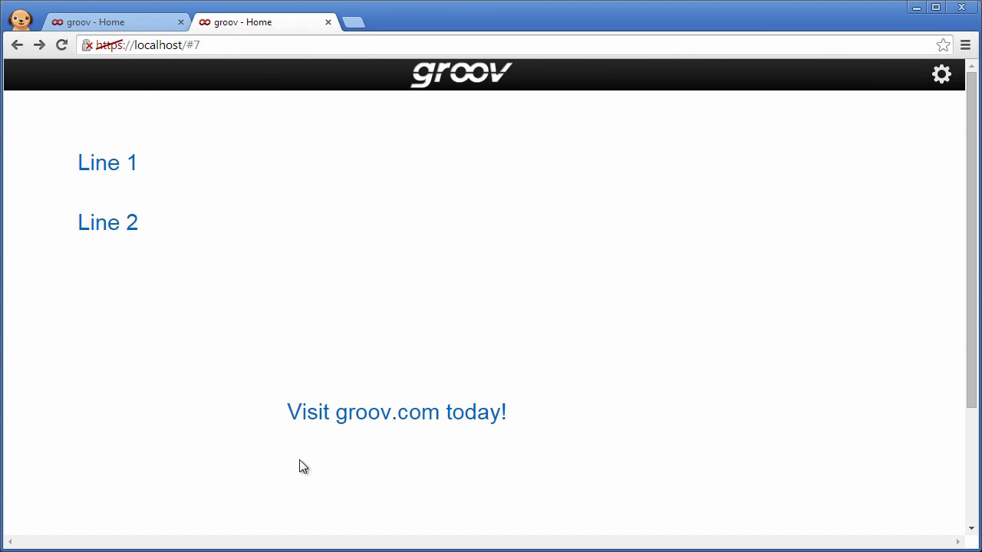
left_click(410, 423)
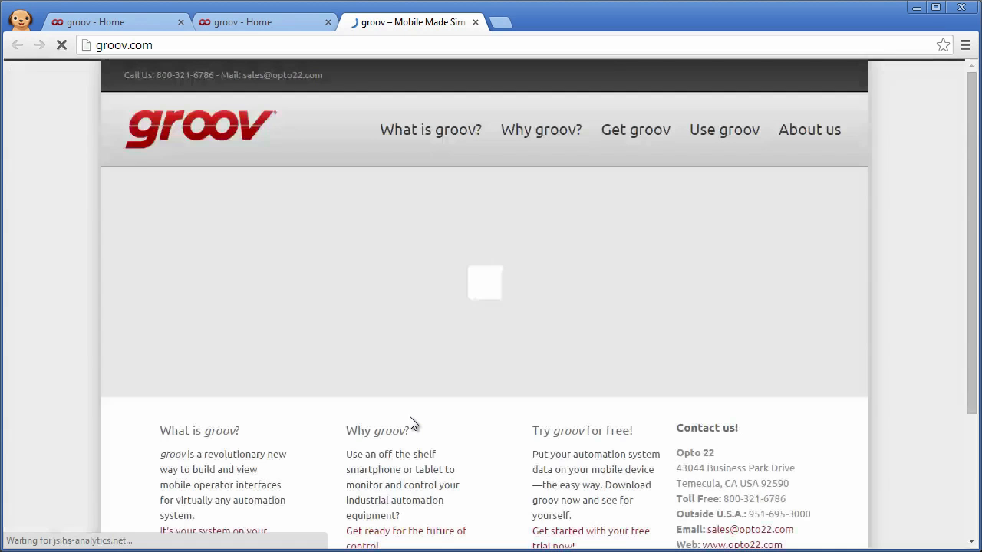